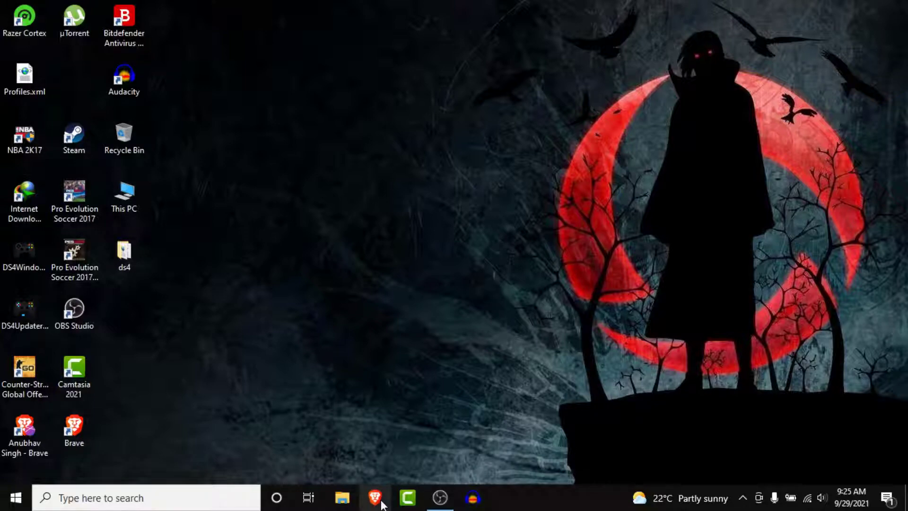
Step: Launch the Brave browser showing the glassdoor.com home page
left_click(381, 502)
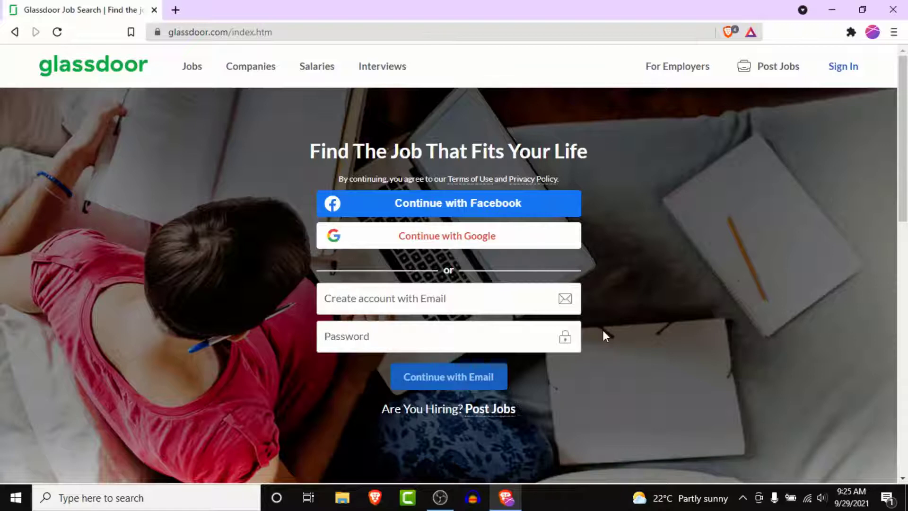
Step: Open the Sign In dialog from the Glassdoor homepage header
left_click(843, 66)
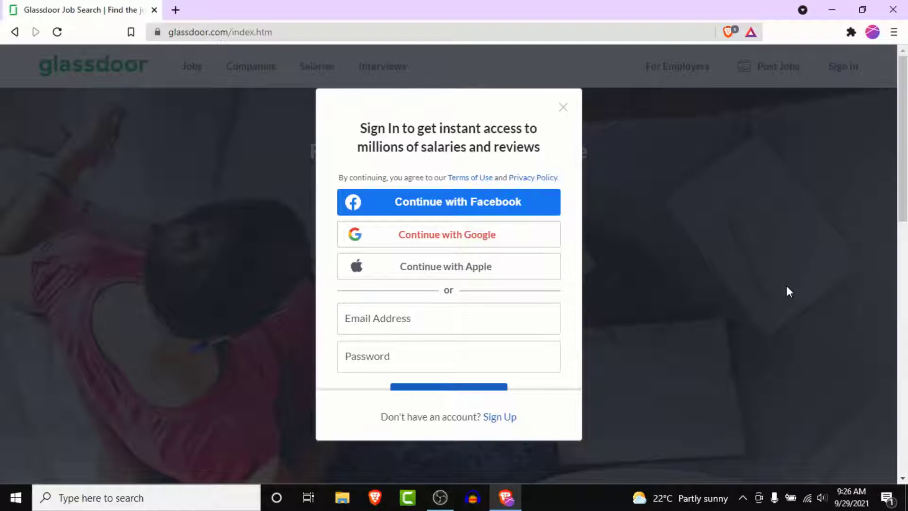
scroll(543, 297, "down", 2)
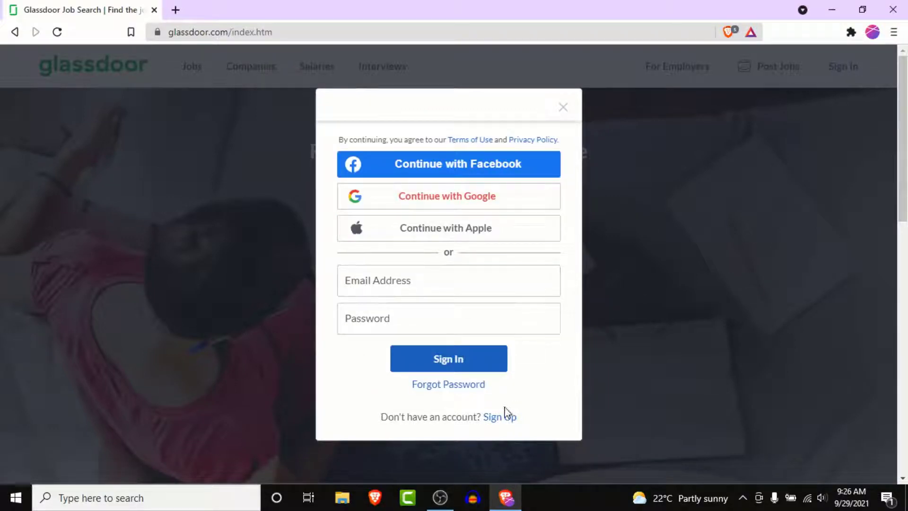
Step: Use Forgot Password to send a reset email for the account
left_click(468, 386)
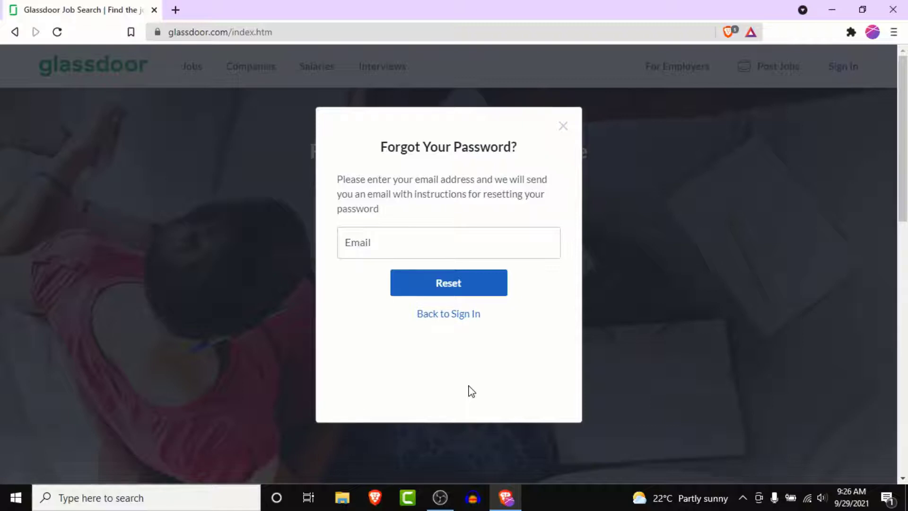
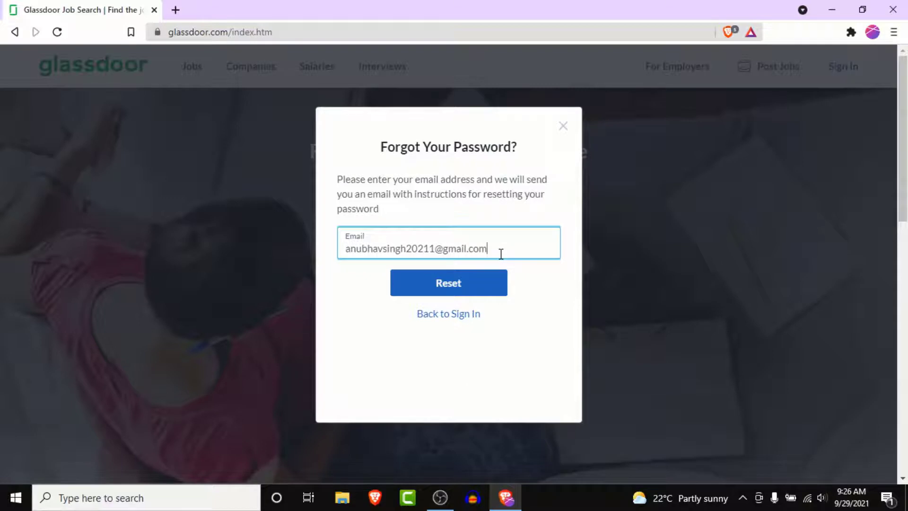
left_click(471, 286)
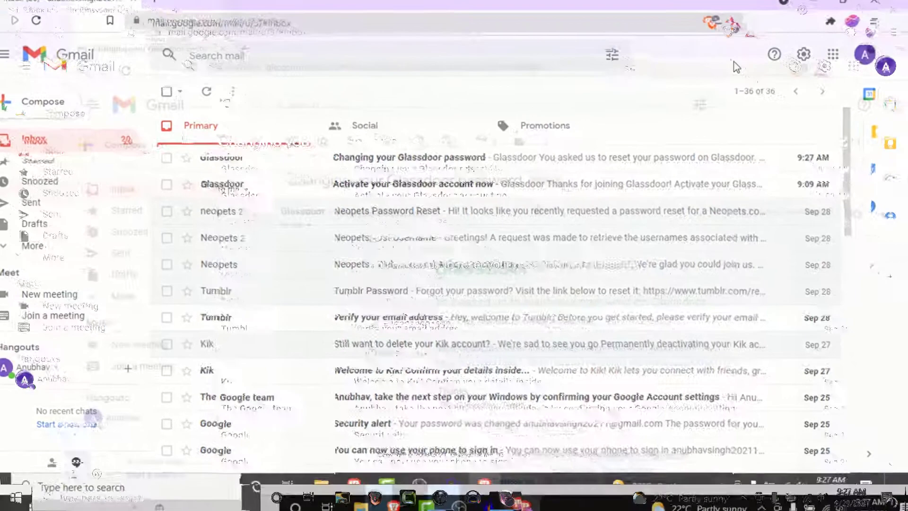
Step: Open the 'Changing your Glassdoor password' message in the Gmail inbox
left_click(614, 168)
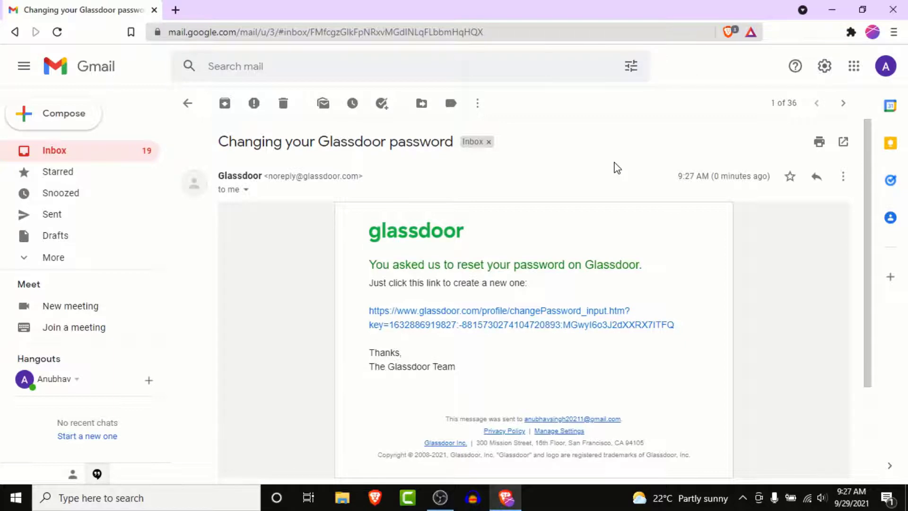
Step: Follow the reset link, enter and confirm a new password, and submit Set New Password
left_click(591, 325)
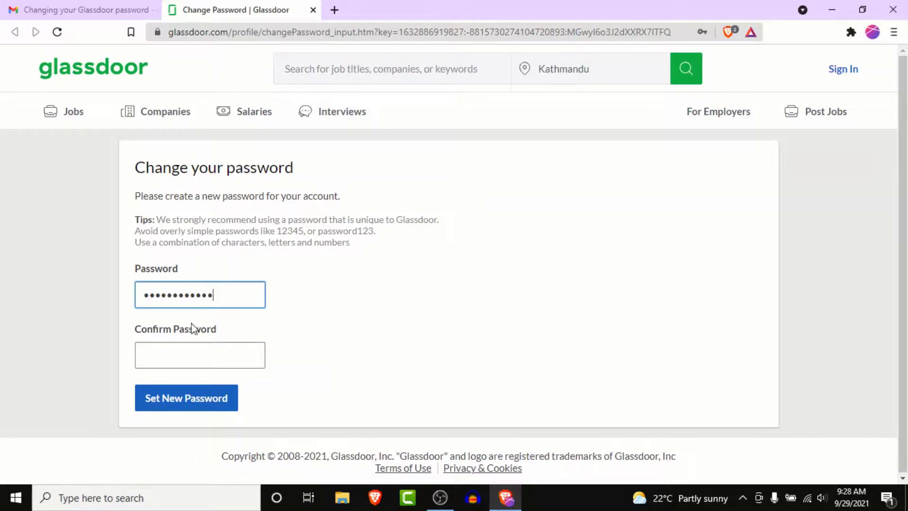
left_click(193, 351)
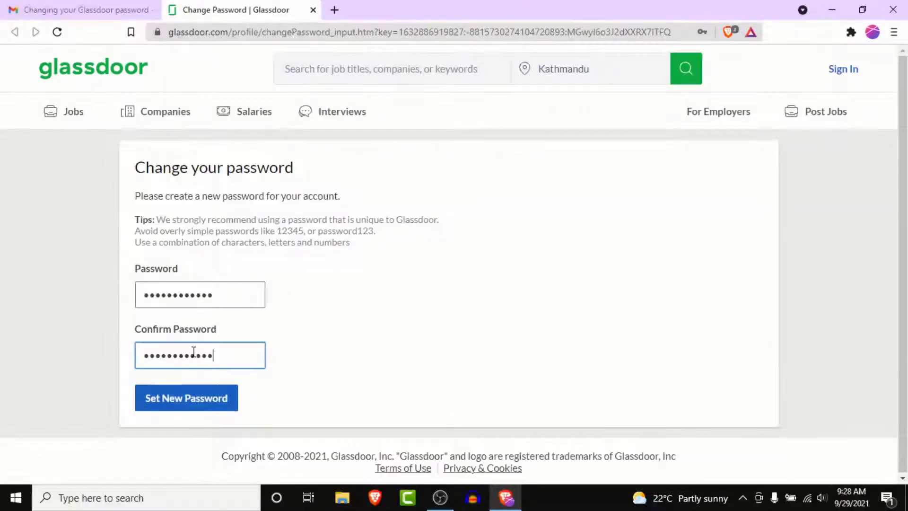
left_click(193, 409)
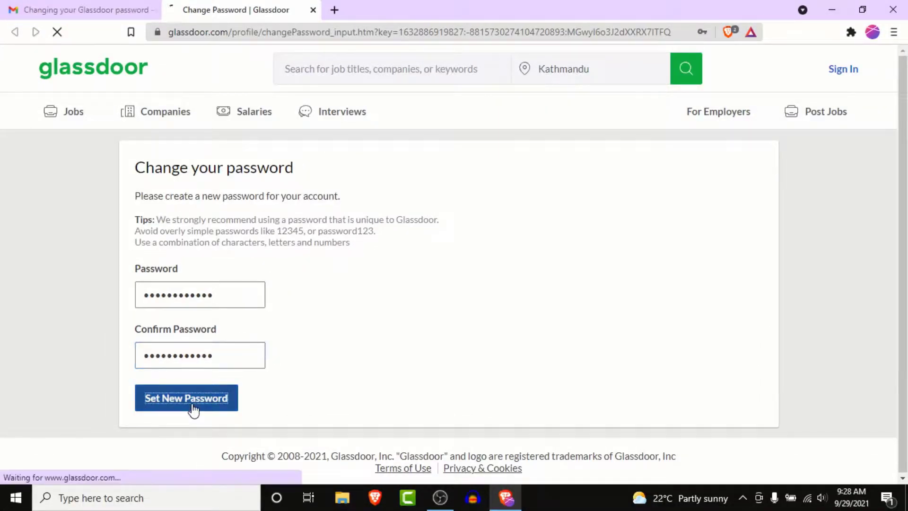